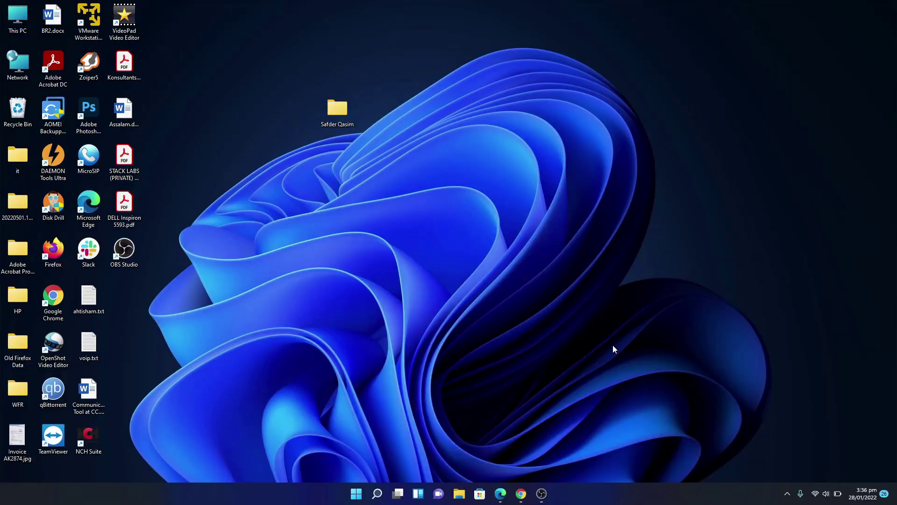
left_click(522, 493)
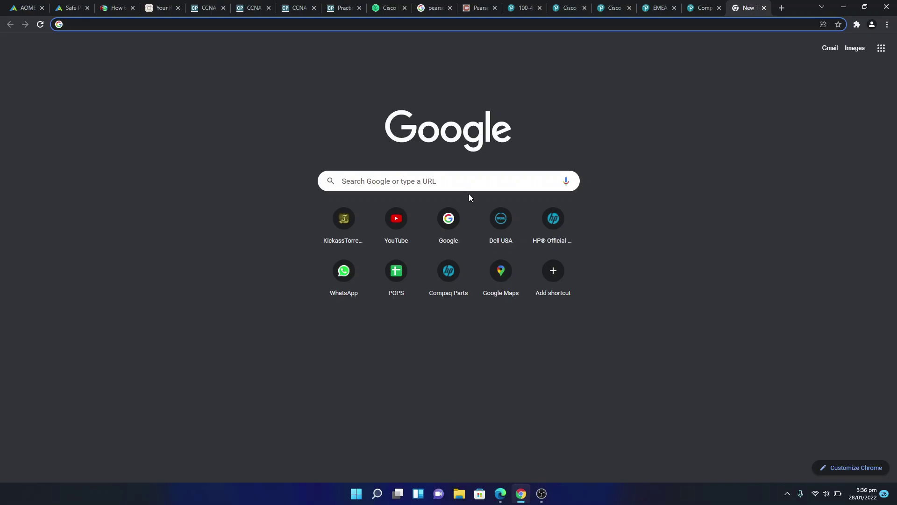
type("lenovo.com")
key("Return")
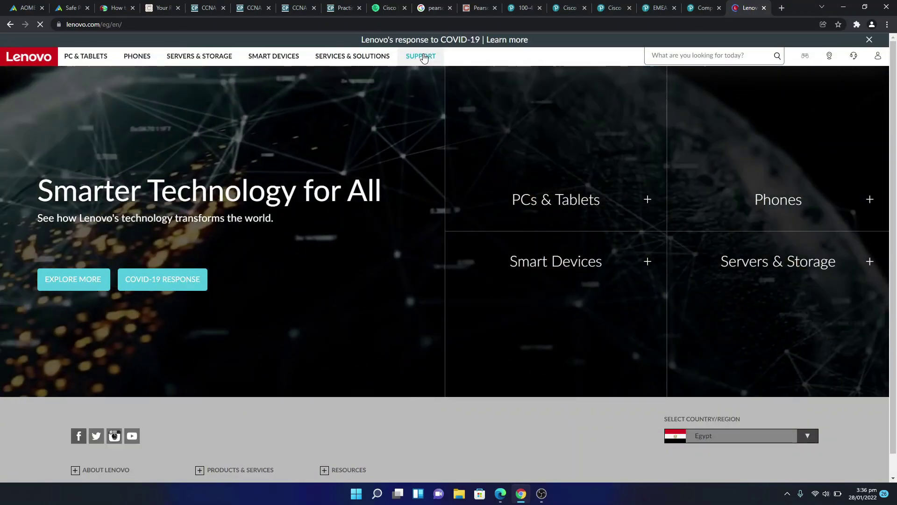
left_click(421, 57)
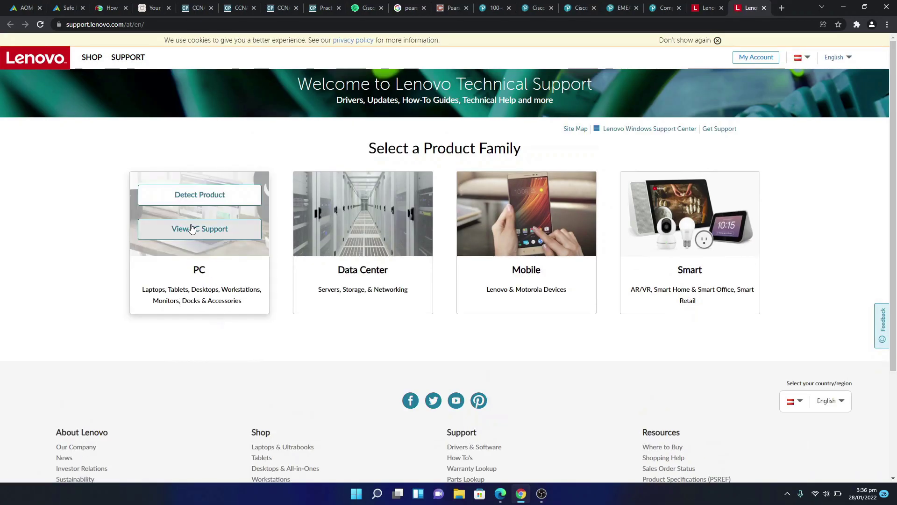
left_click(195, 231)
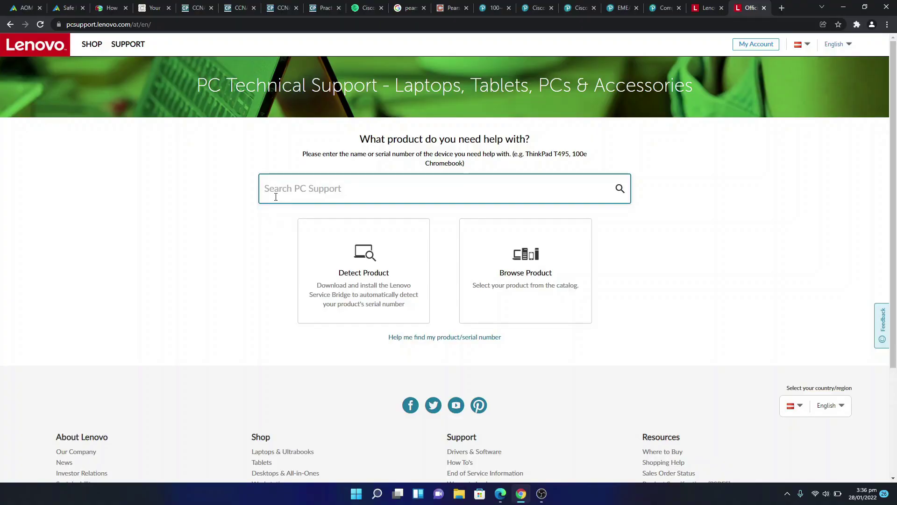
type("PF358MZ7")
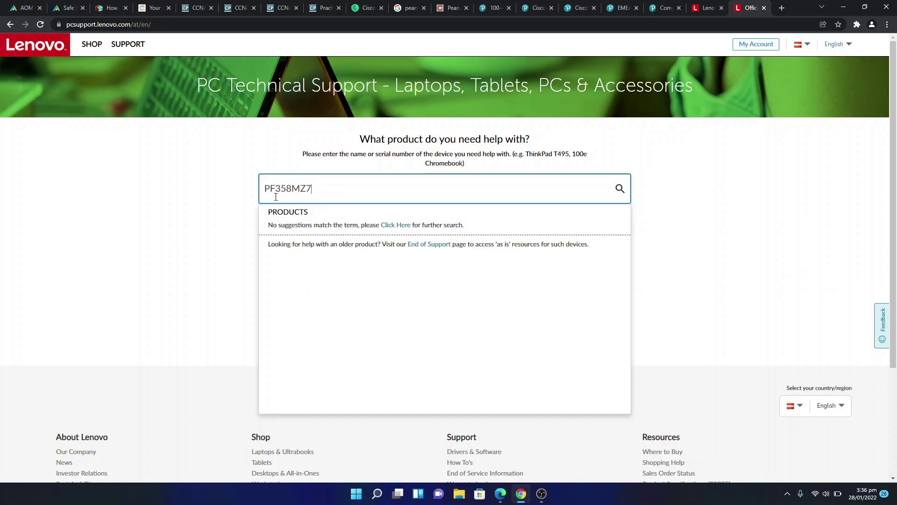
key("Return")
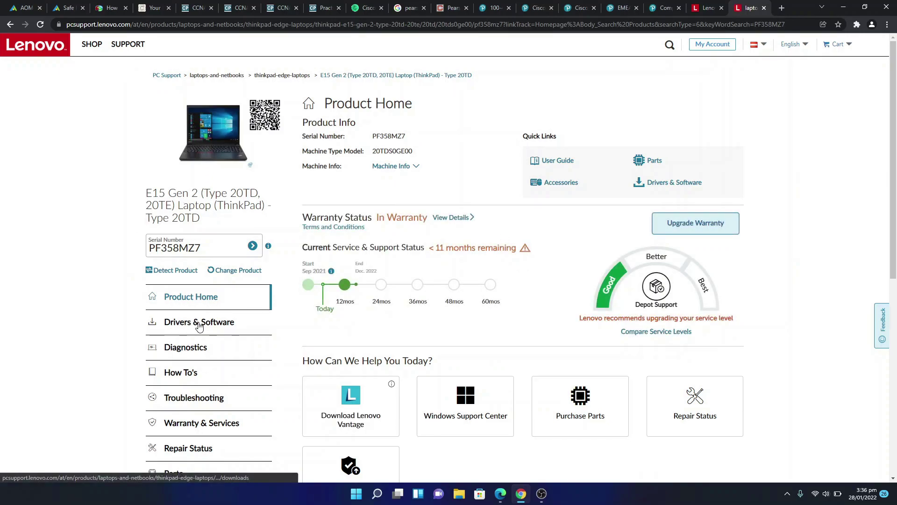
Download the BIOS Update Utility 1.46 file from the Manual Update BIOS/UEFI listing
left_click(199, 323)
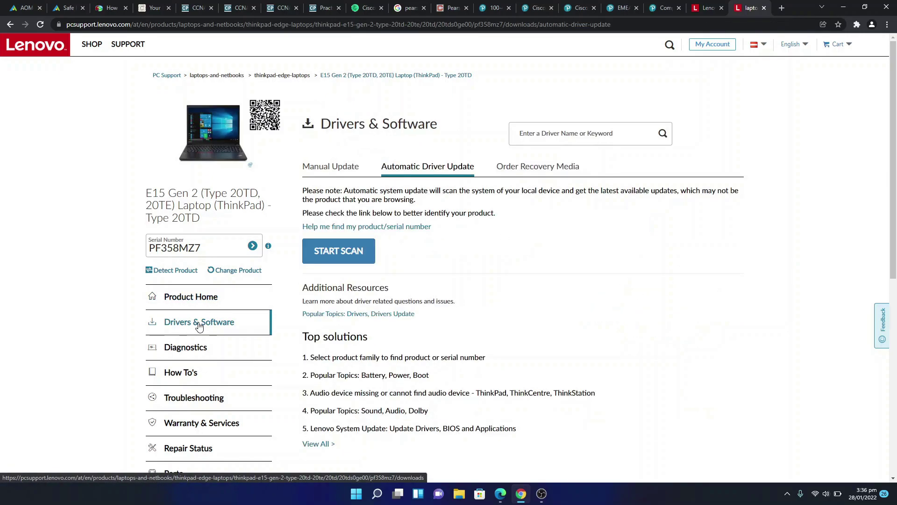
left_click(337, 170)
left_click(342, 222)
left_click(379, 260)
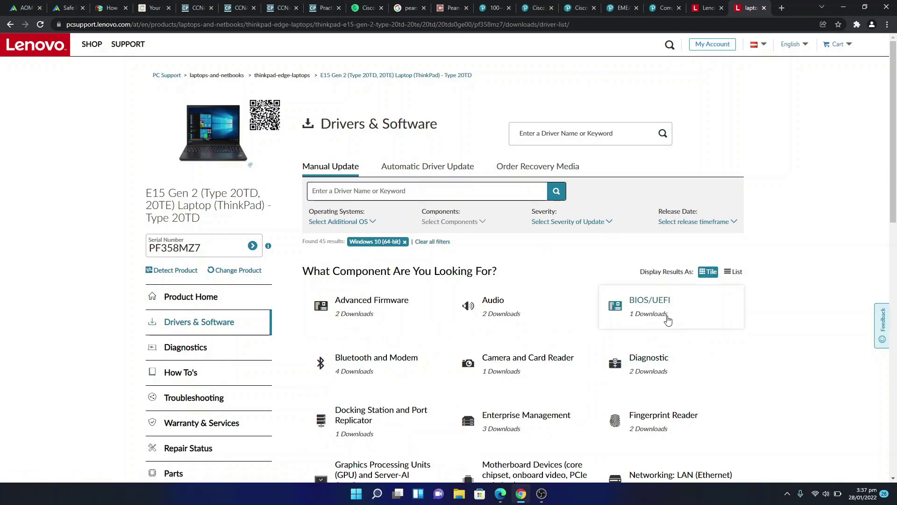
left_click(678, 305)
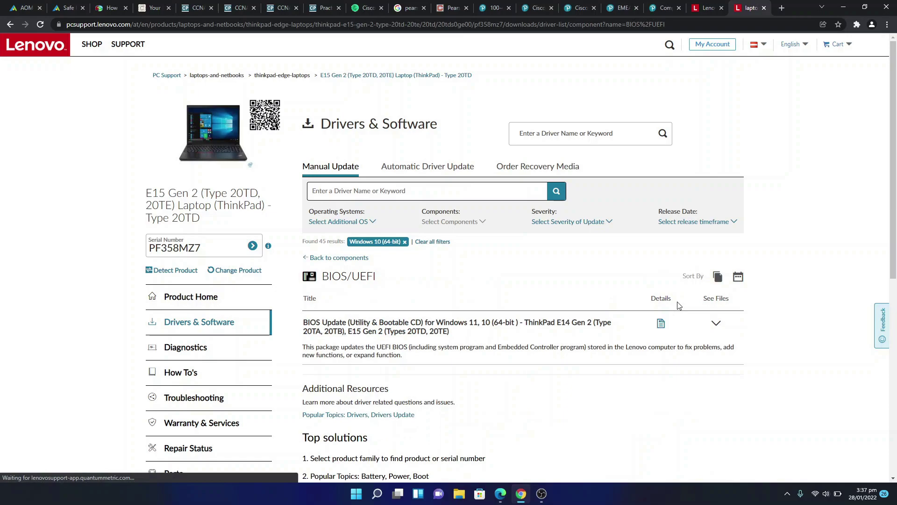
scroll(757, 365, "down", 1)
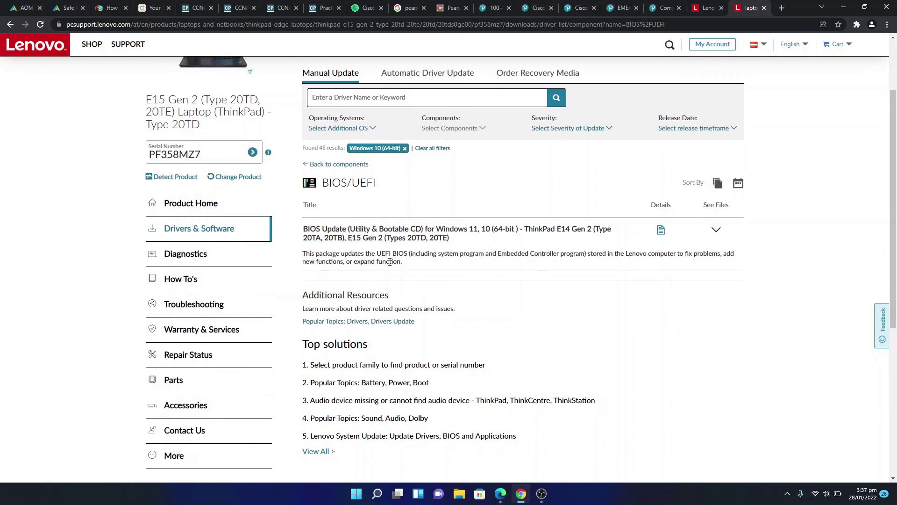
left_click(717, 231)
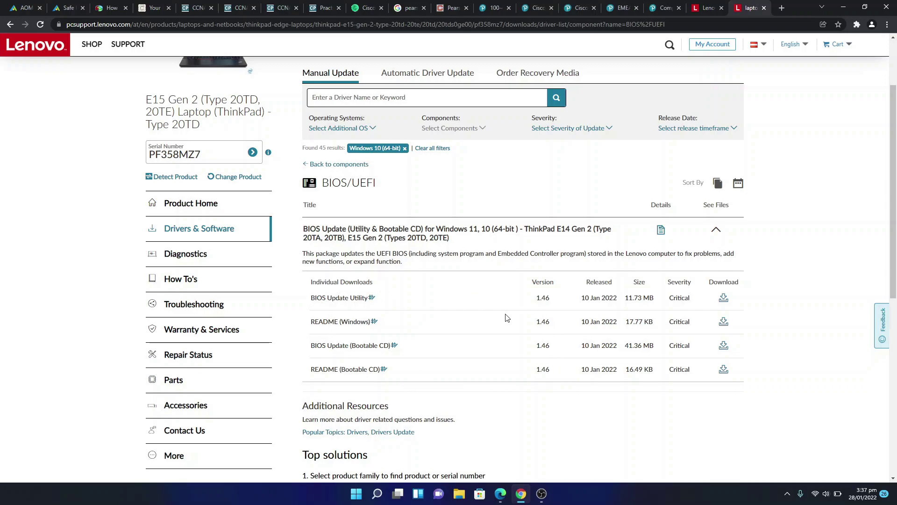
left_click(724, 299)
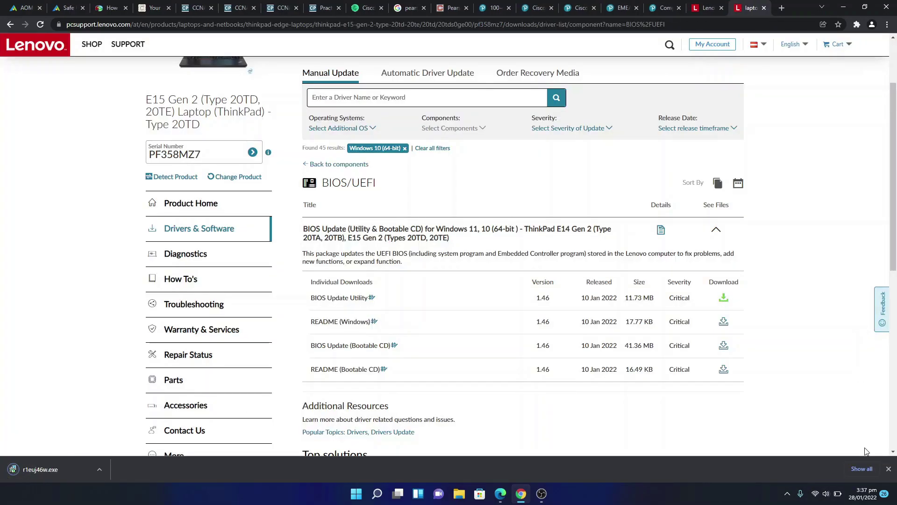
Show the downloaded installer in its Downloads folder and close Chrome
left_click(864, 467)
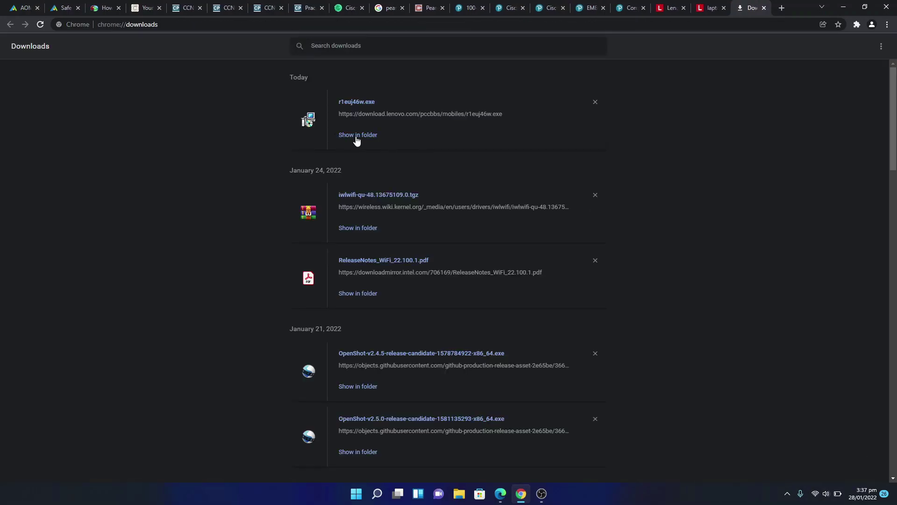
left_click(358, 134)
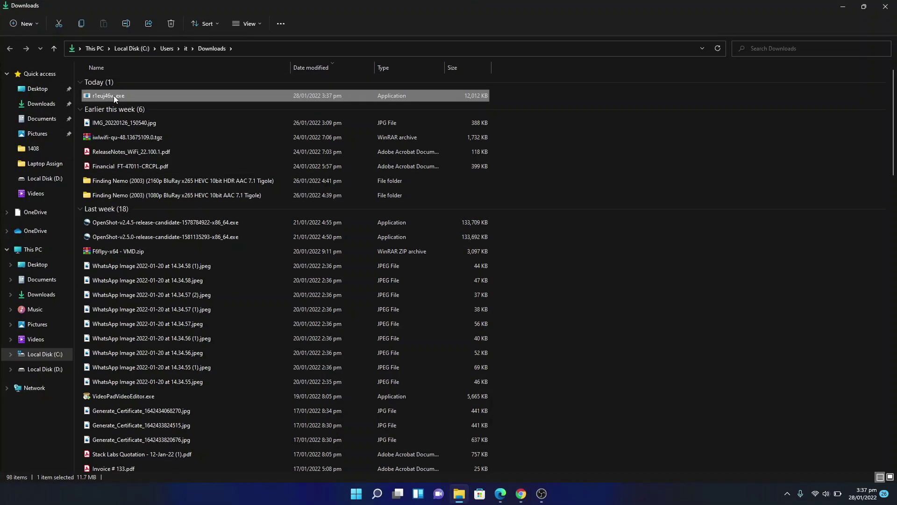
left_click(843, 6)
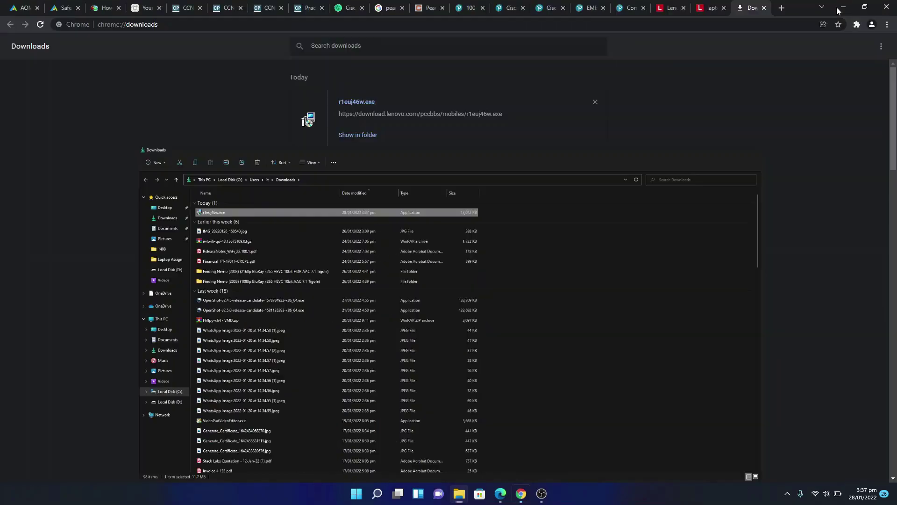
left_click(886, 7)
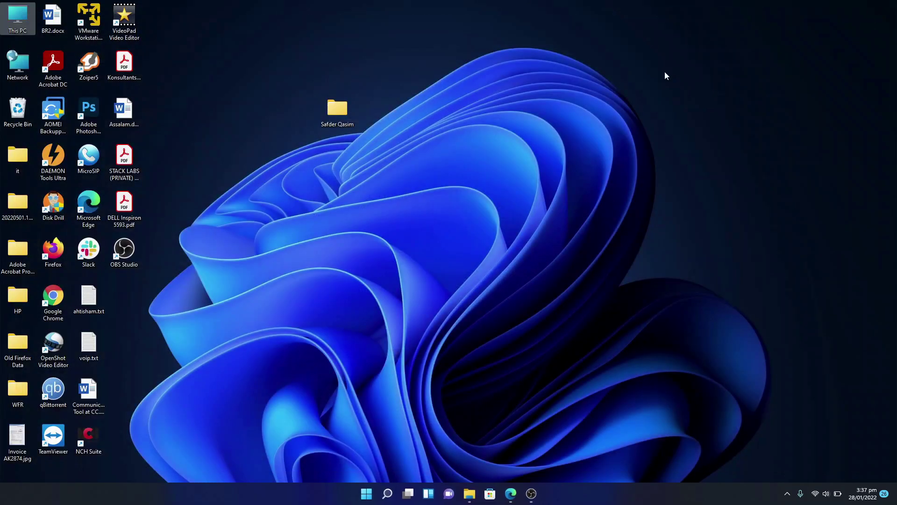
Run r1euj46w.exe from the Downloads folder
left_click(469, 493)
left_click(109, 96)
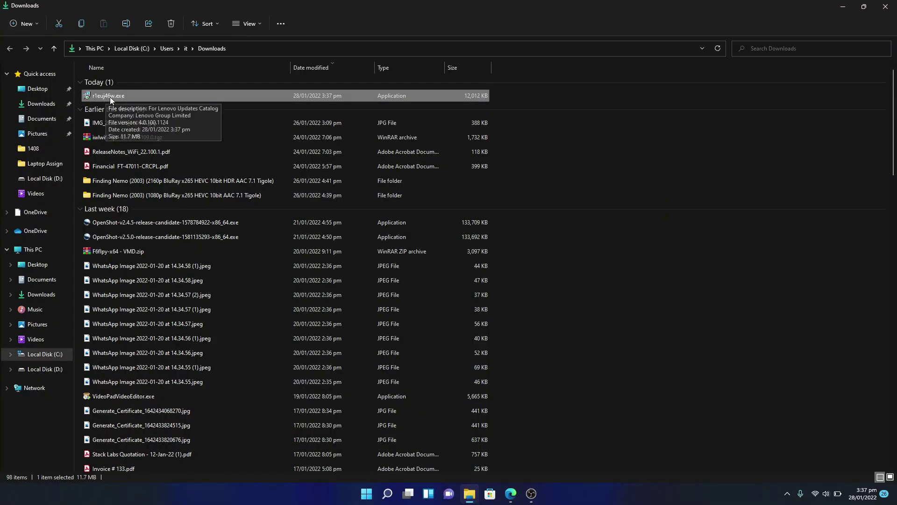
double_click(110, 97)
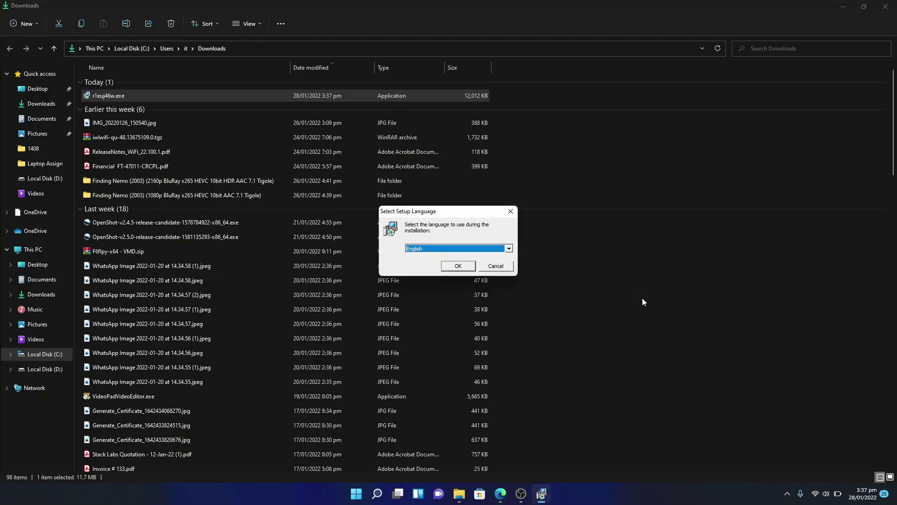
Choose English and continue through the welcome, license and extract-only setup pages
left_click(887, 8)
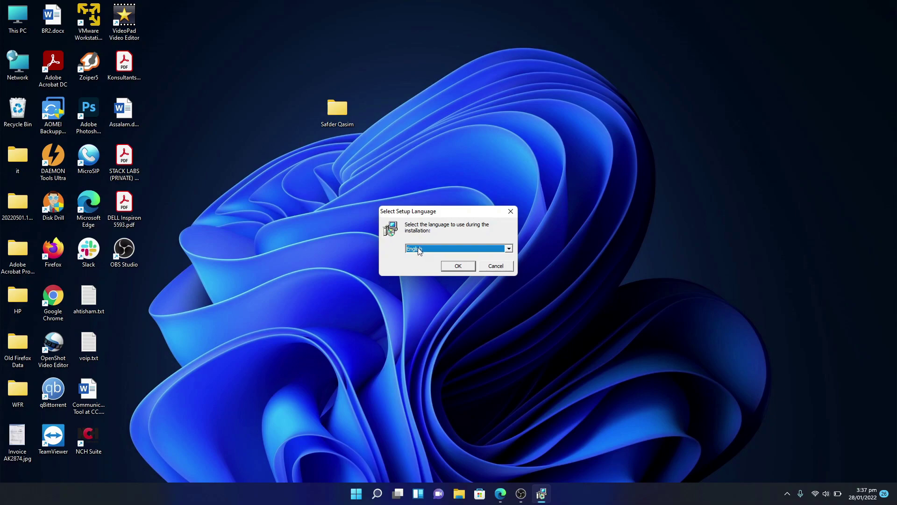
left_click(458, 265)
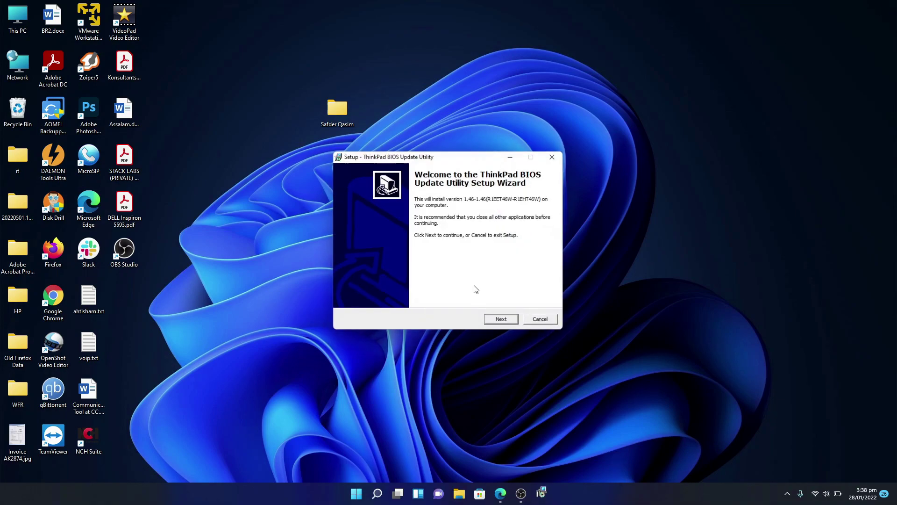
left_click(504, 322)
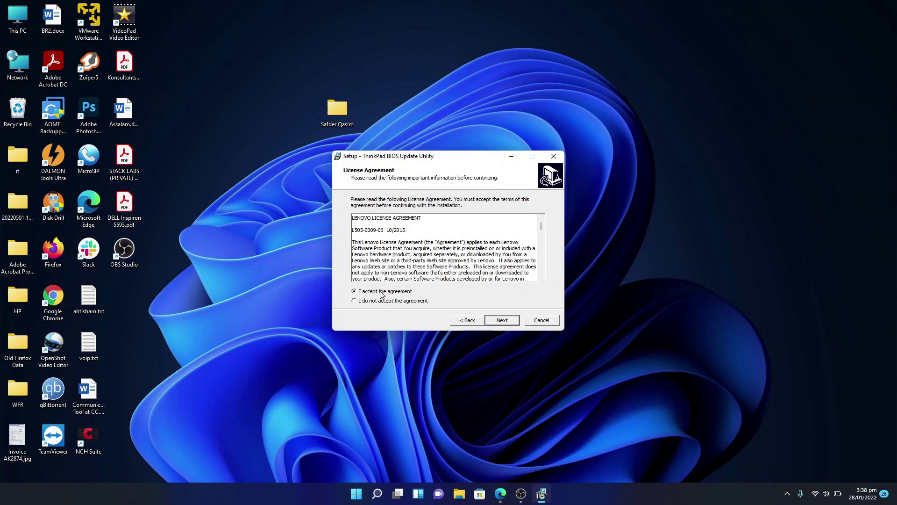
left_click(502, 320)
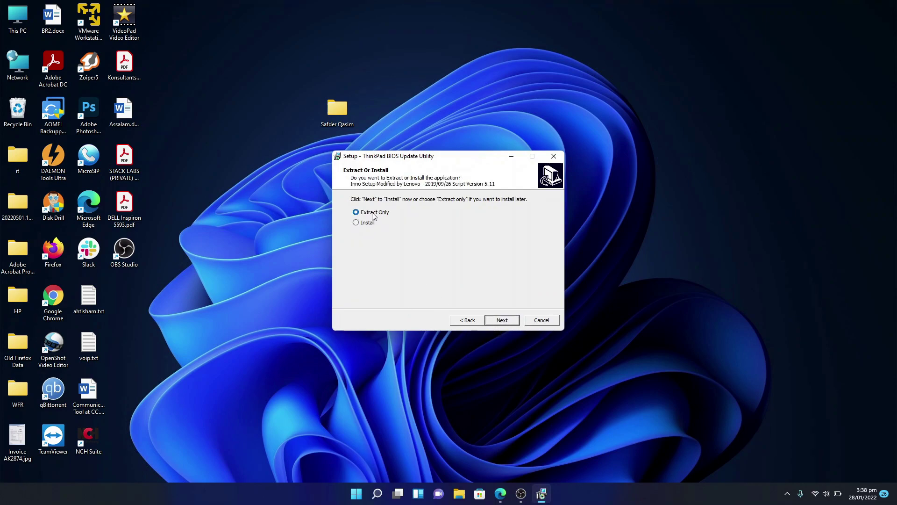
left_click(508, 321)
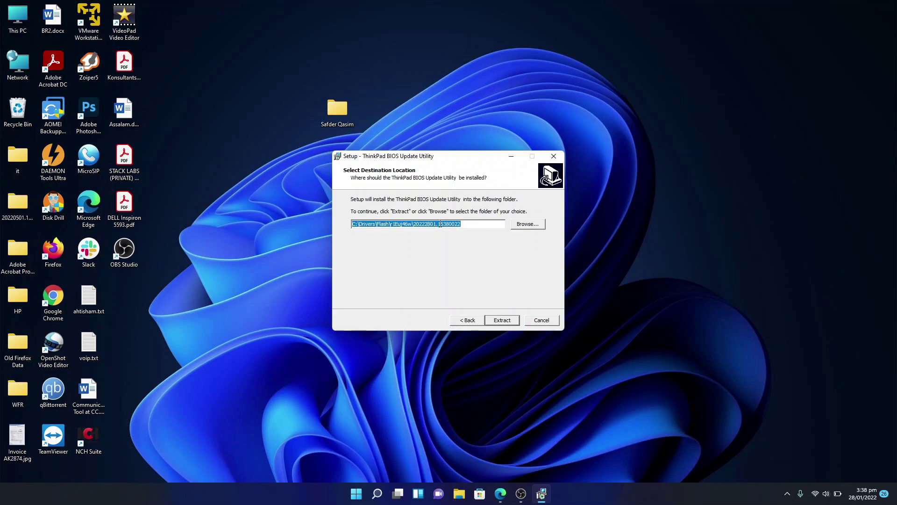
Copy the C:\Drivers\Flash destination path, extract the files and finish setup
right_click(440, 223)
left_click(462, 257)
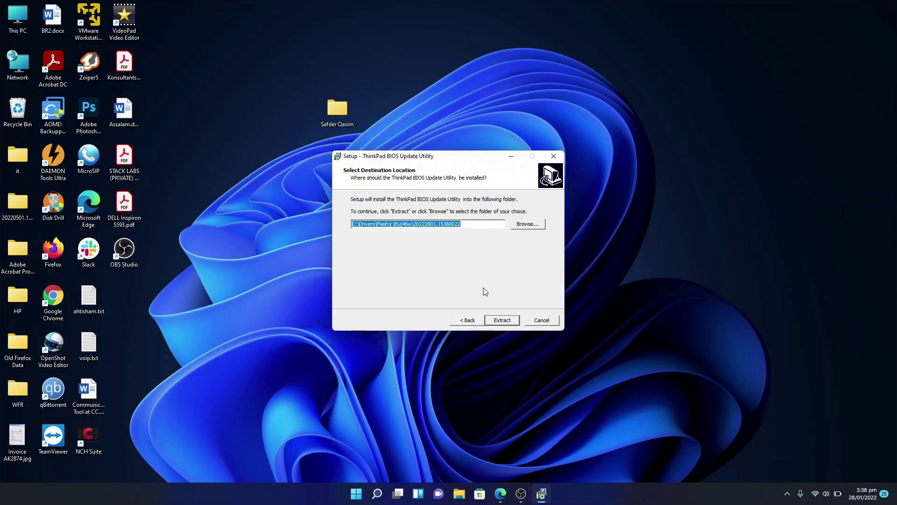
left_click(503, 321)
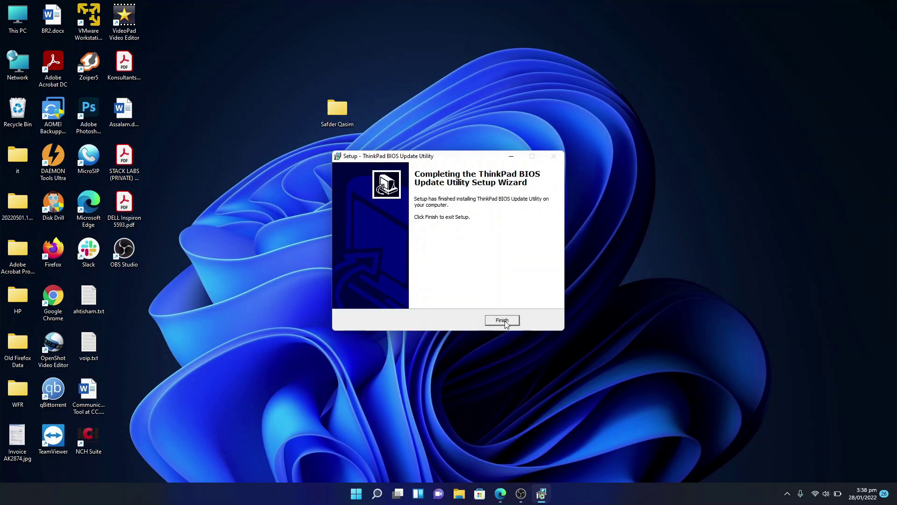
left_click(502, 320)
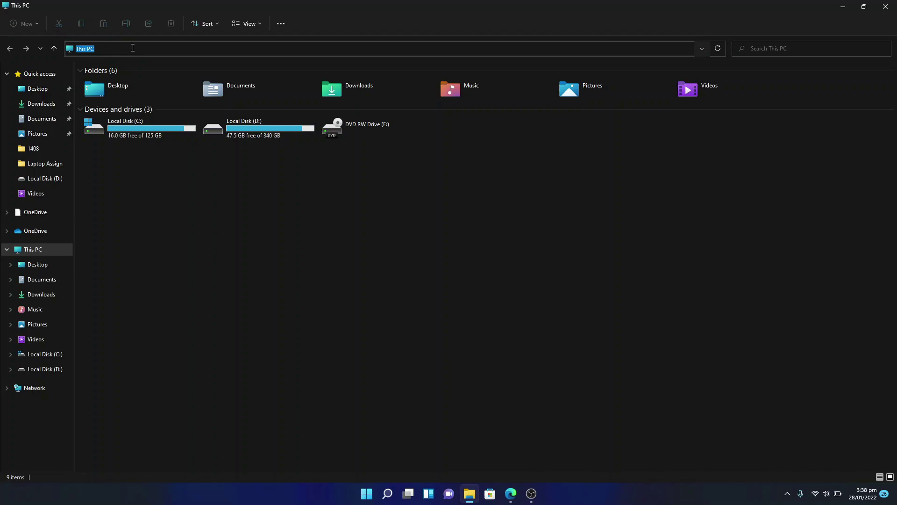
Open the extracted C:\Drivers\Flash folder and select all 30 items
type("C:\\Drivers\\Flash\\r1Euj45w\\20222801.15380022")
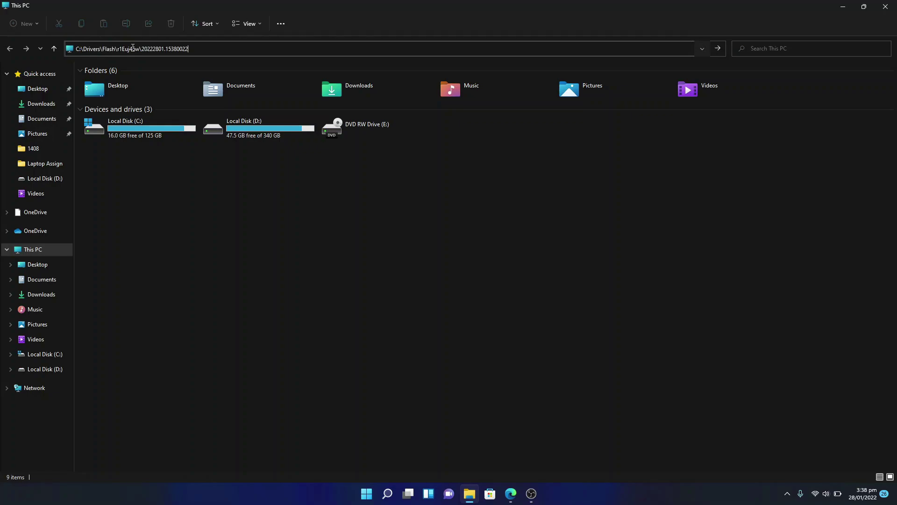
key("Return")
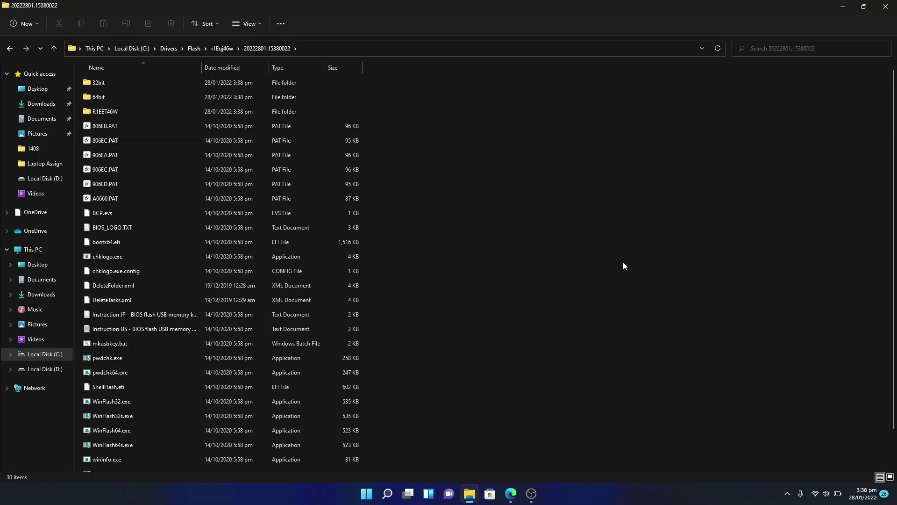
key("ctrl+a")
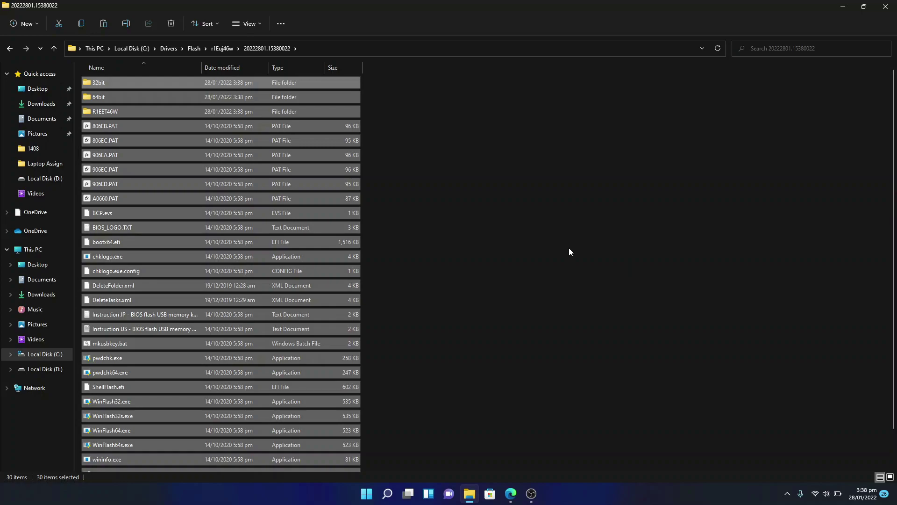
Create a new folder named lenovo on Local Disk (C:) and open it
left_click(94, 47)
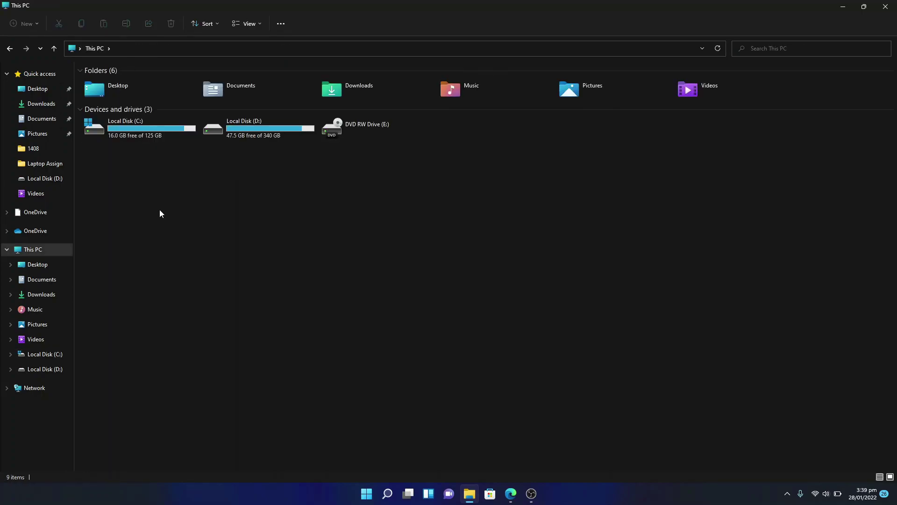
double_click(121, 127)
right_click(147, 268)
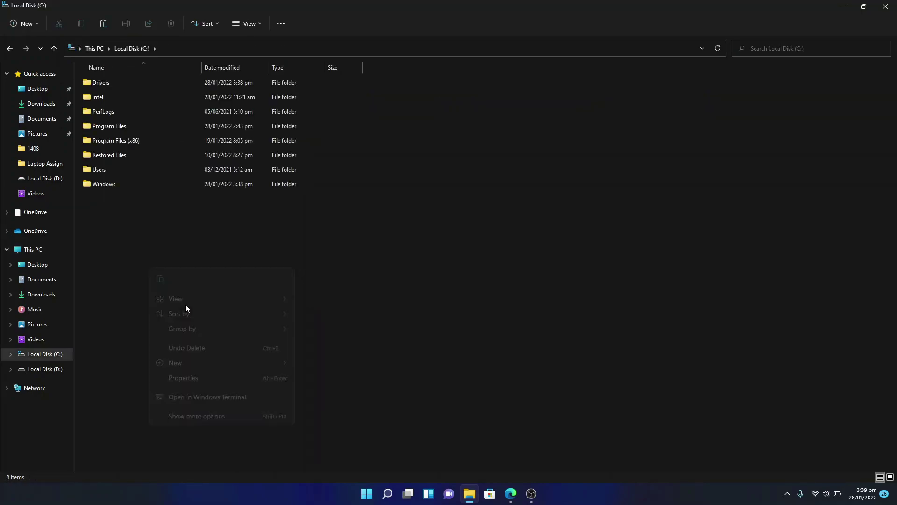
left_click(301, 363)
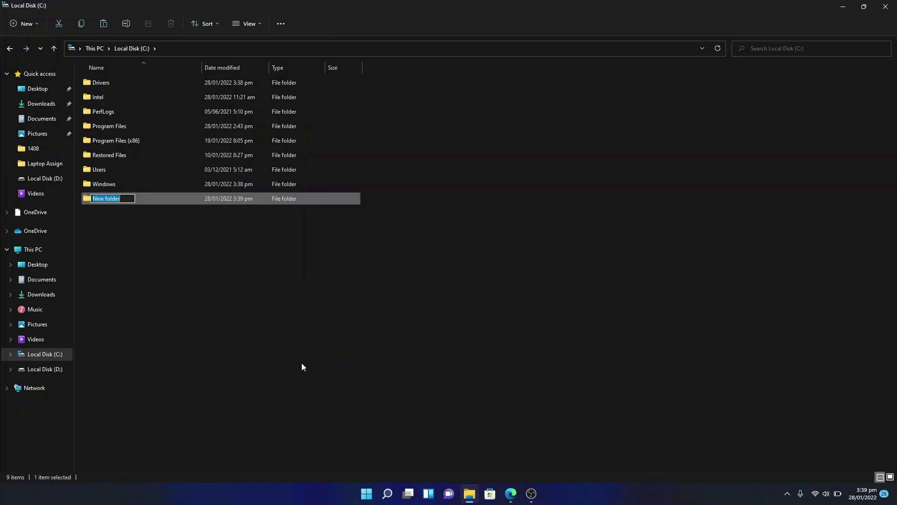
type("lenovo")
key("Return")
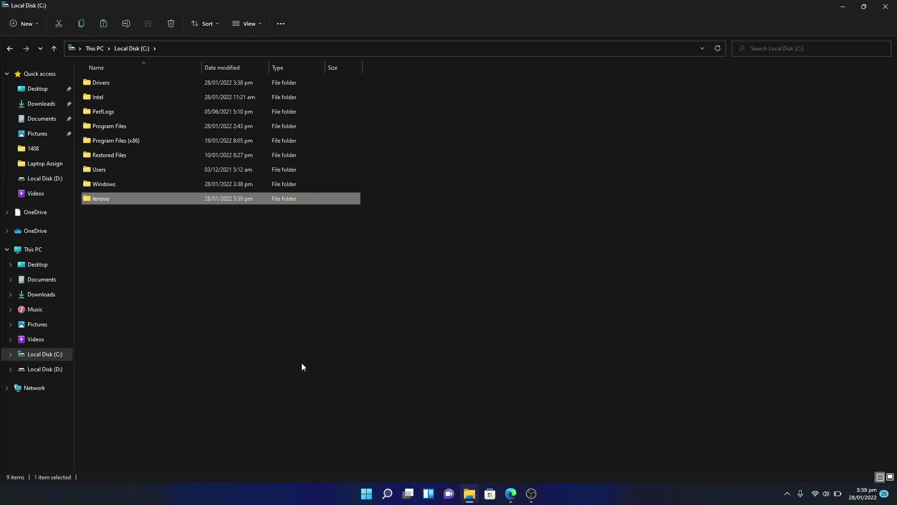
key("Return")
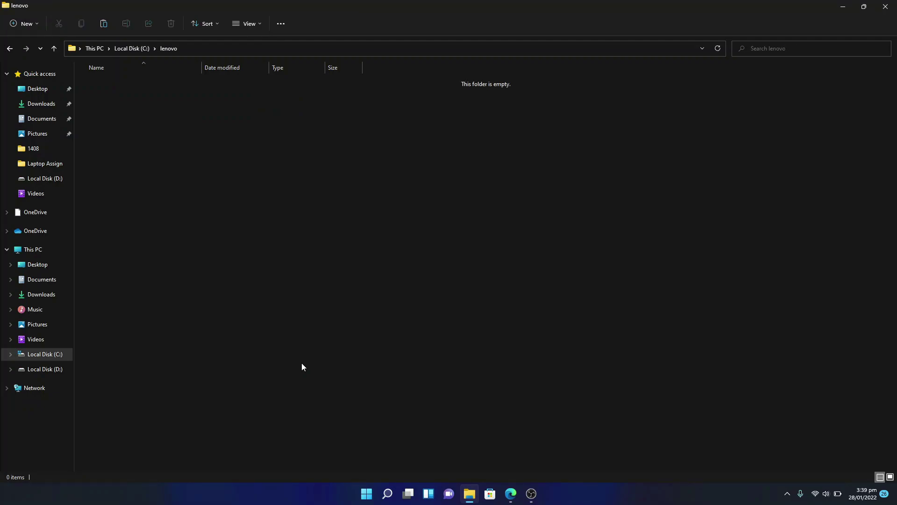
Paste the 30 update files into C:\lenovo
key("ctrl+v")
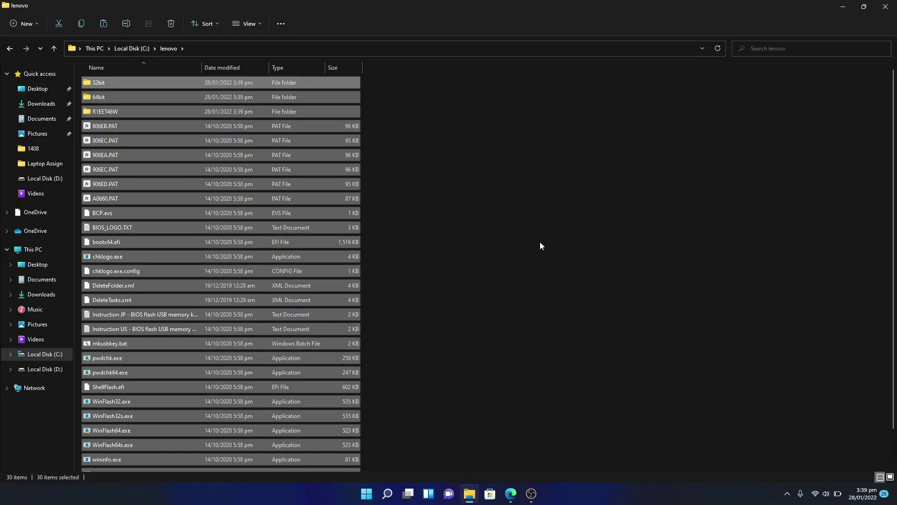
left_click(540, 242)
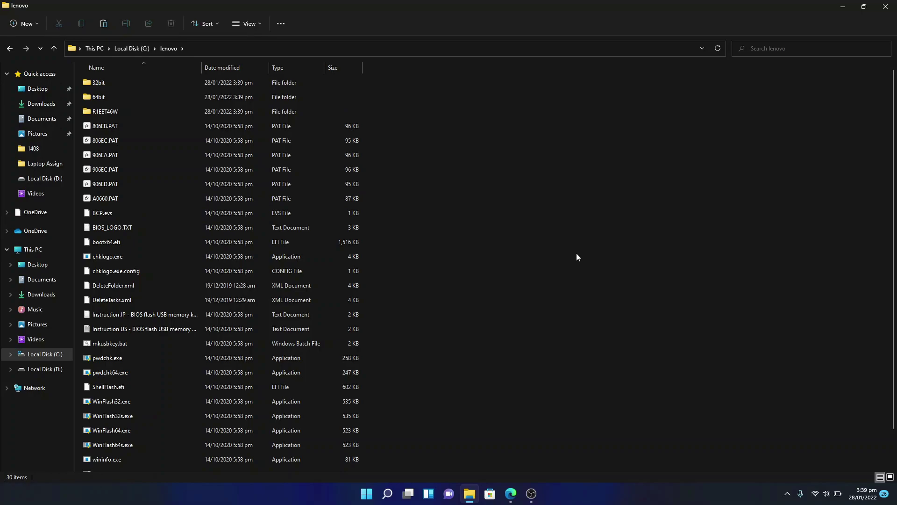
left_click(845, 7)
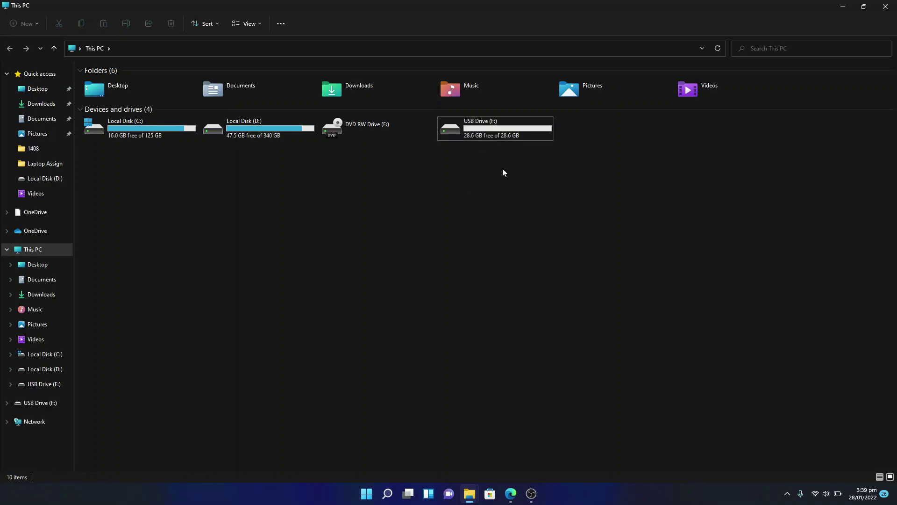
Format USB Drive (F:) with FAT32, confirming the data-erase warning
left_click(449, 127)
right_click(456, 123)
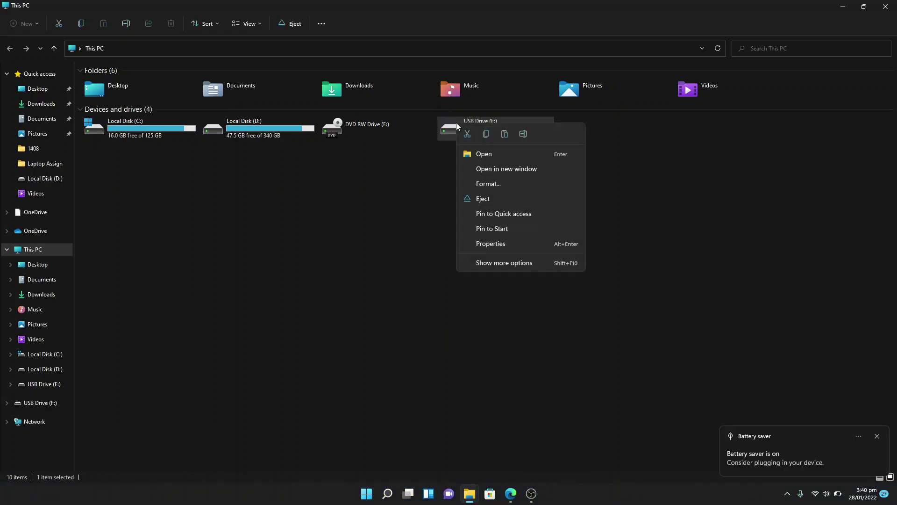
left_click(487, 183)
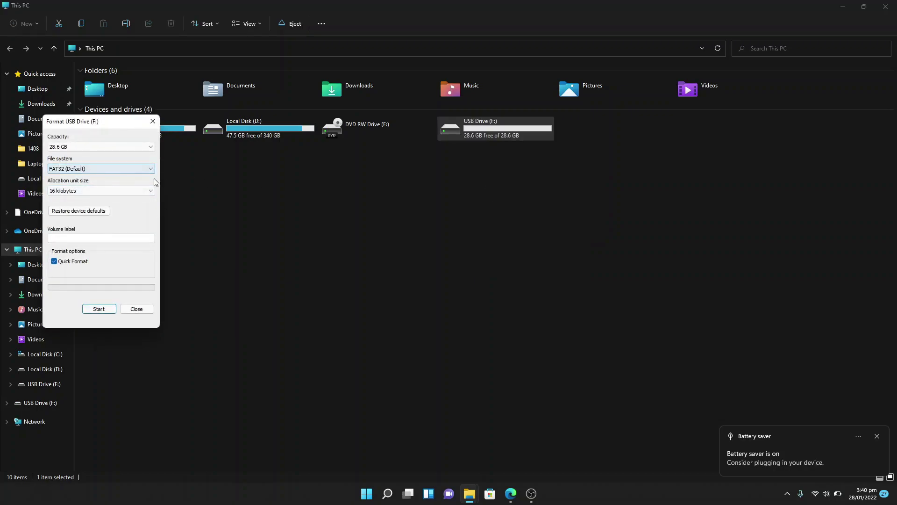
left_click(135, 169)
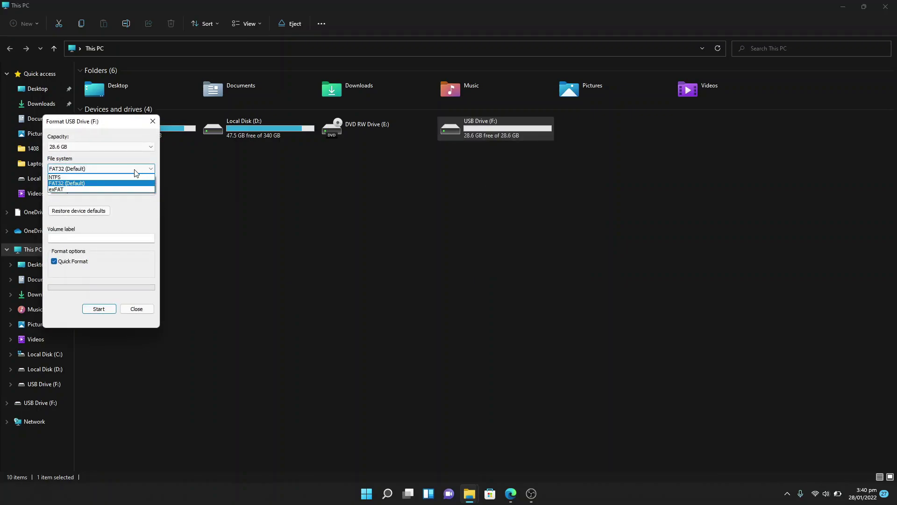
left_click(67, 184)
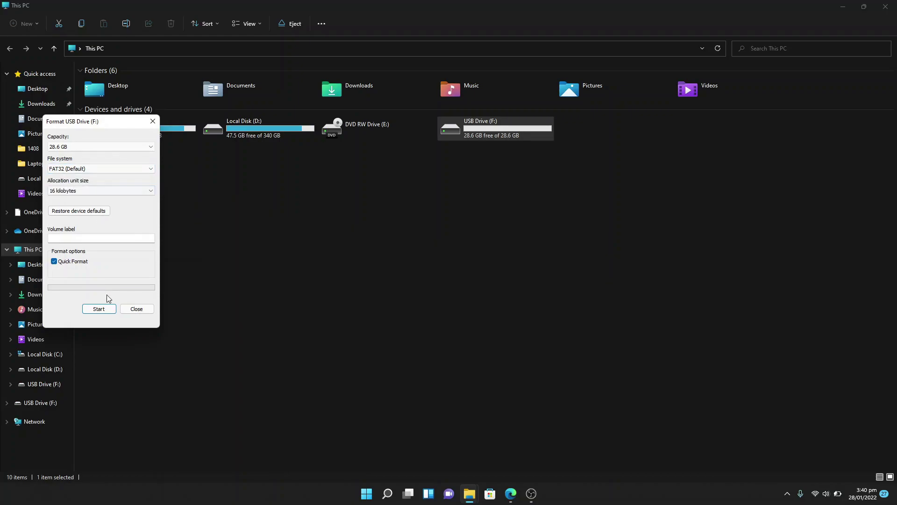
left_click(99, 309)
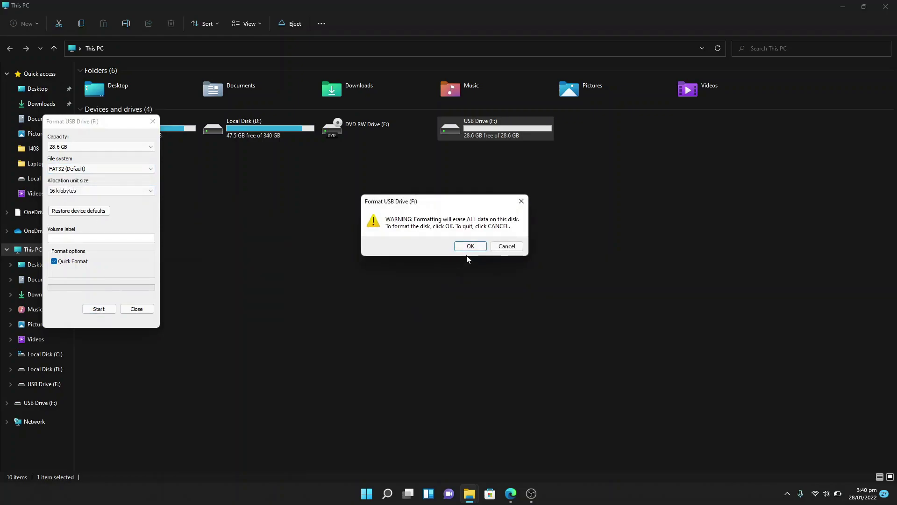
left_click(470, 247)
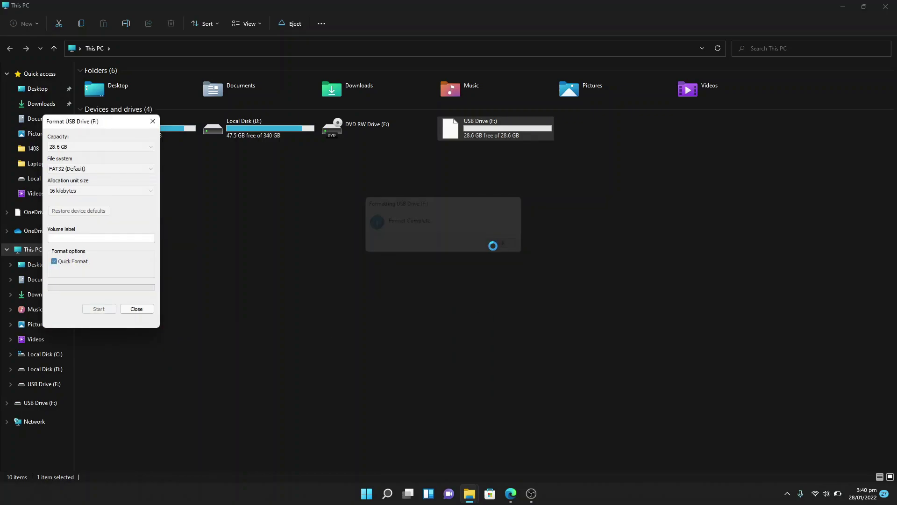
left_click(137, 309)
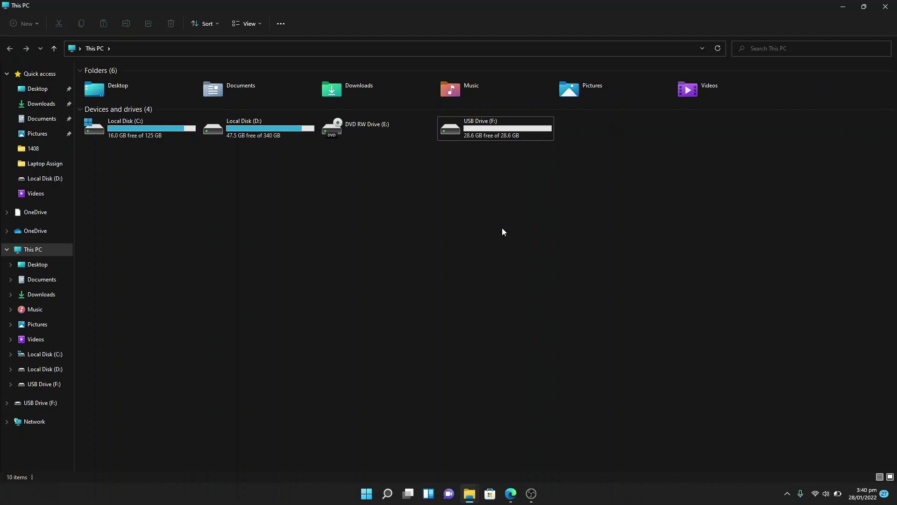
Run cmd as administrator and change directory to C:\lenovo
left_click(387, 493)
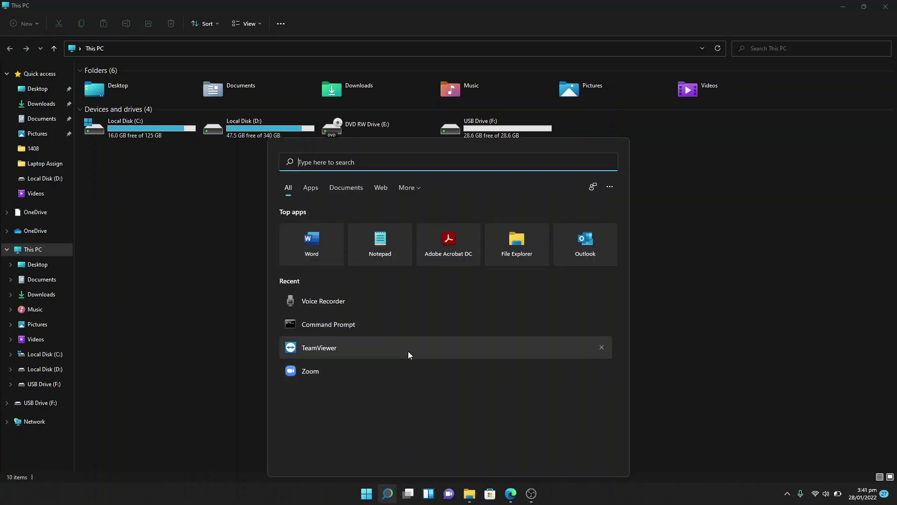
type("cmd")
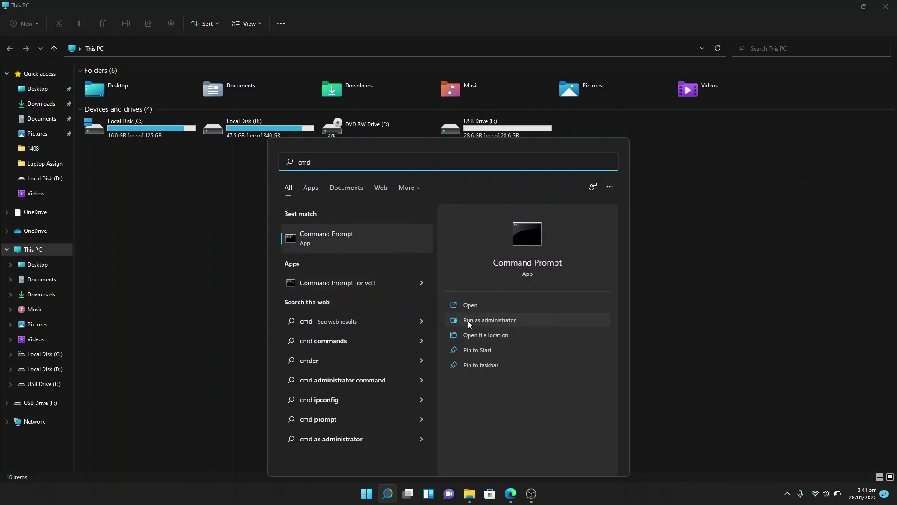
left_click(490, 322)
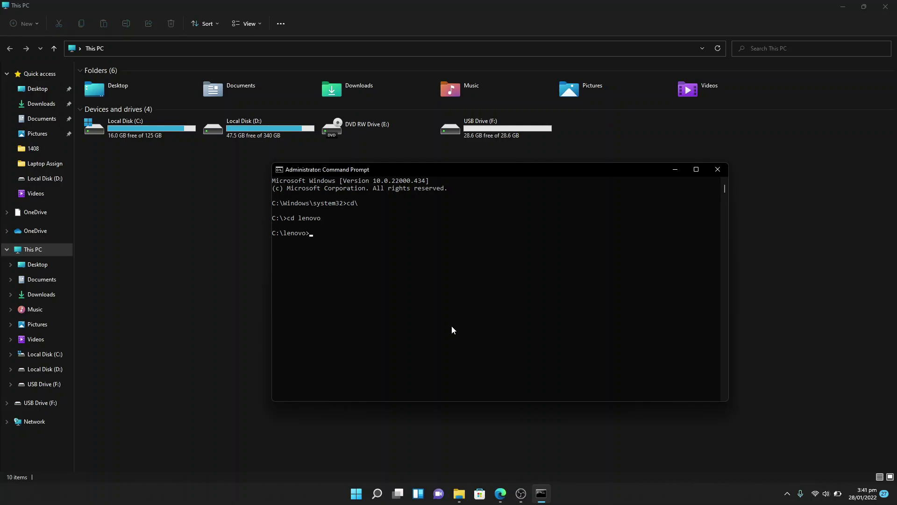
mouse_move(459, 494)
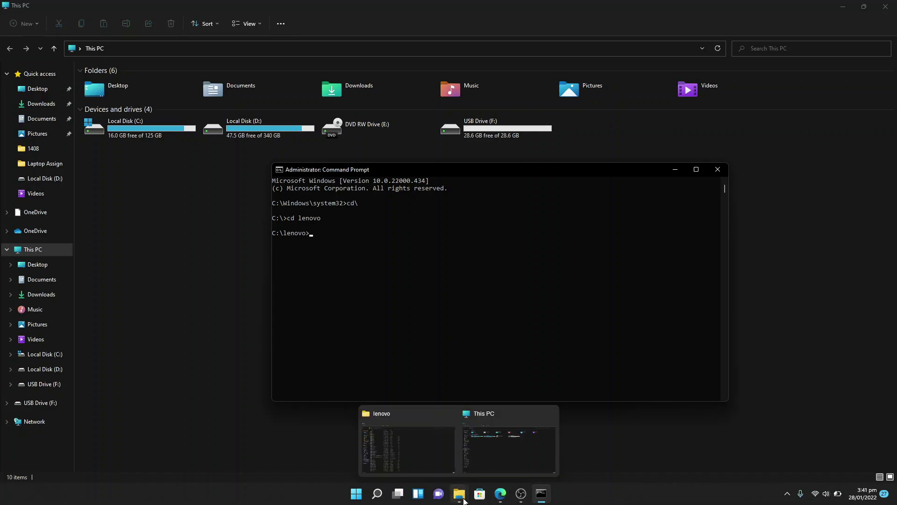
Copy the mkusbkey.bat file name from the lenovo folder using Rename
left_click(403, 441)
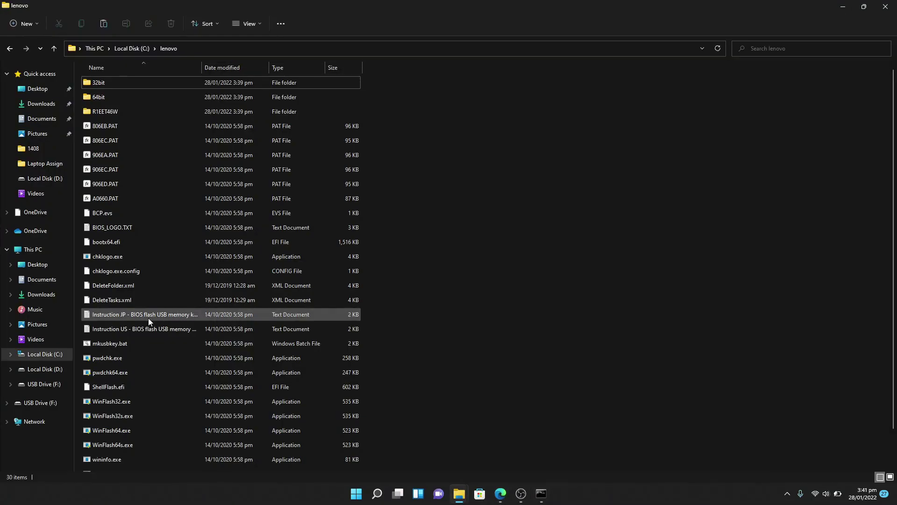
scroll(193, 353, "down", 1)
double_click(105, 306)
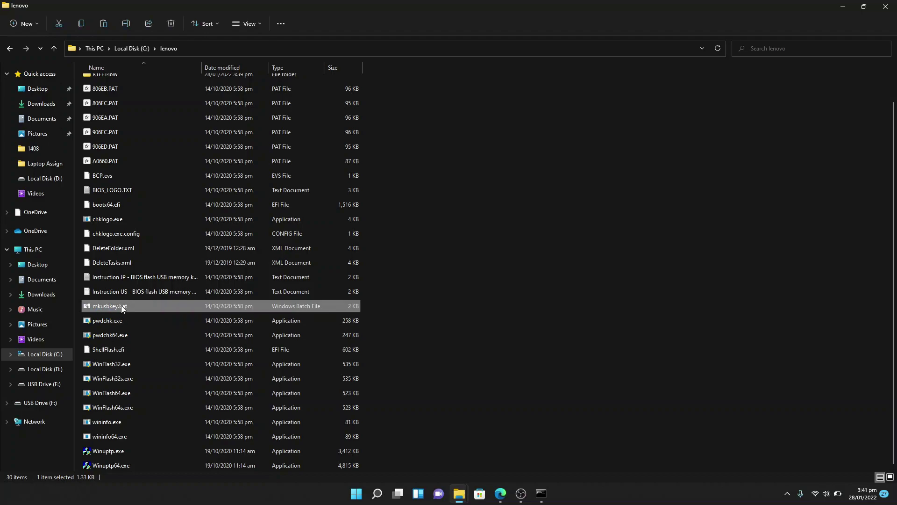
right_click(121, 305)
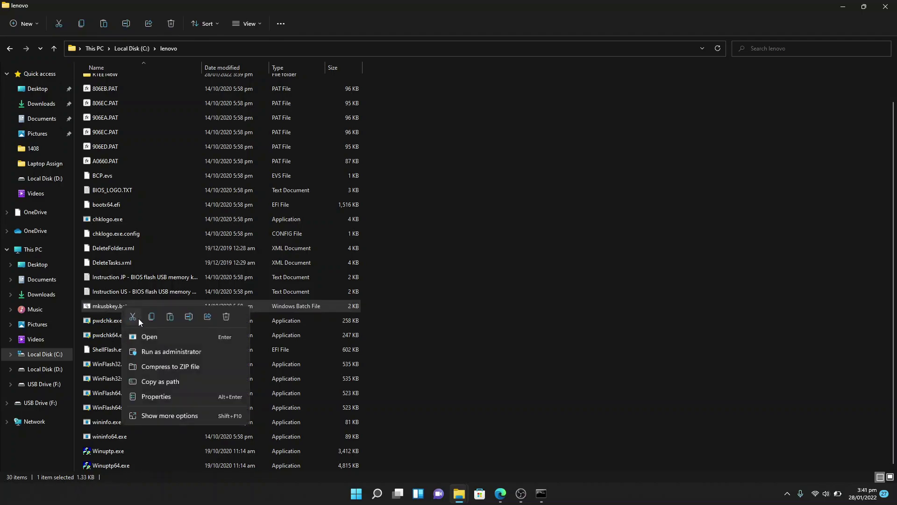
left_click(188, 317)
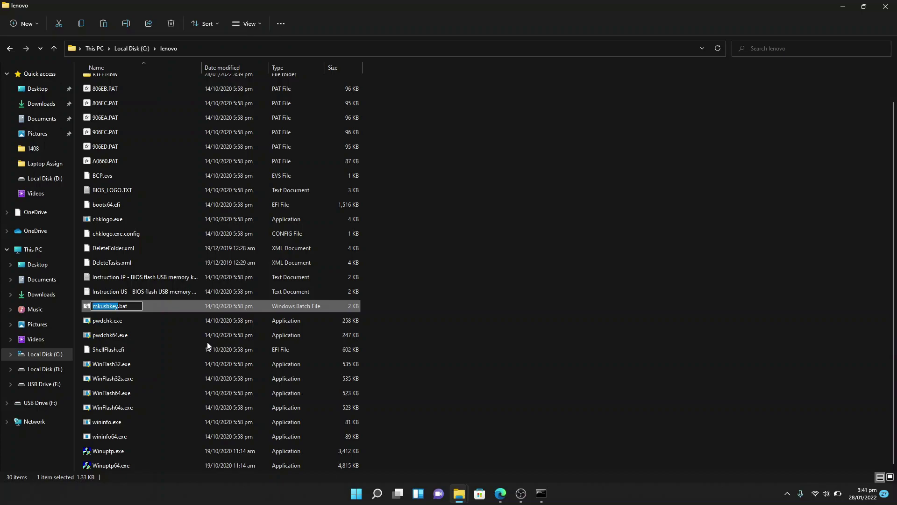
key("shift+End")
key("ctrl+c")
left_click(547, 322)
left_click(842, 10)
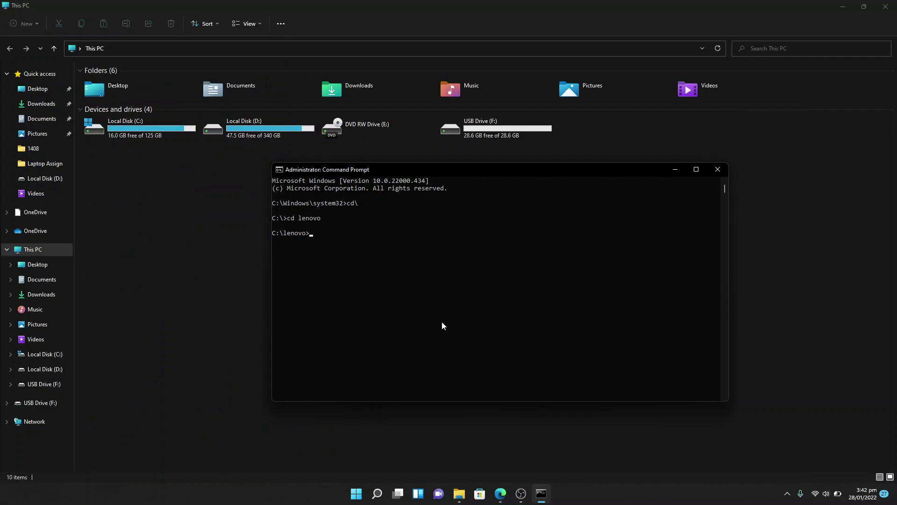
Run mkusbkey.bat f: at the prompt, then close Command Prompt
key("ctrl+v")
key("Return")
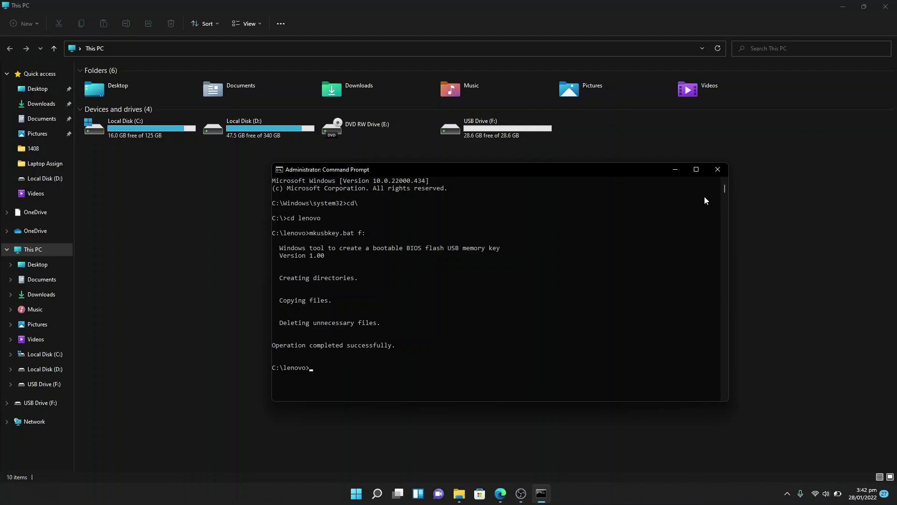
left_click(720, 170)
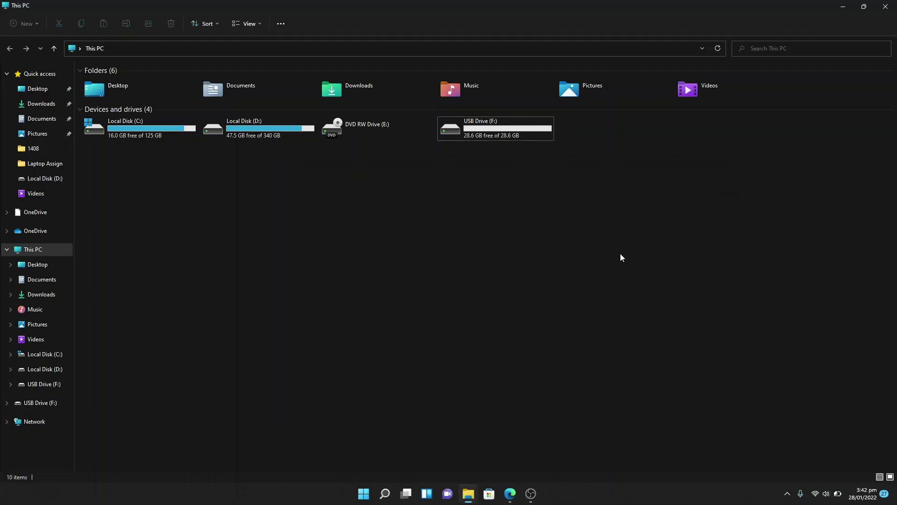
Verify F: contains EFI and Flash folders, then eject SanDisk 3.2Gen1 from the tray
double_click(478, 129)
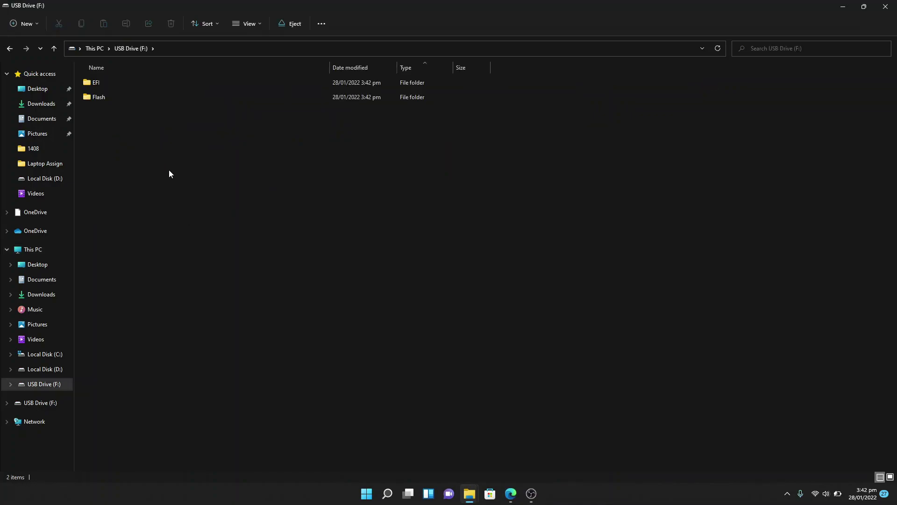
left_click(884, 7)
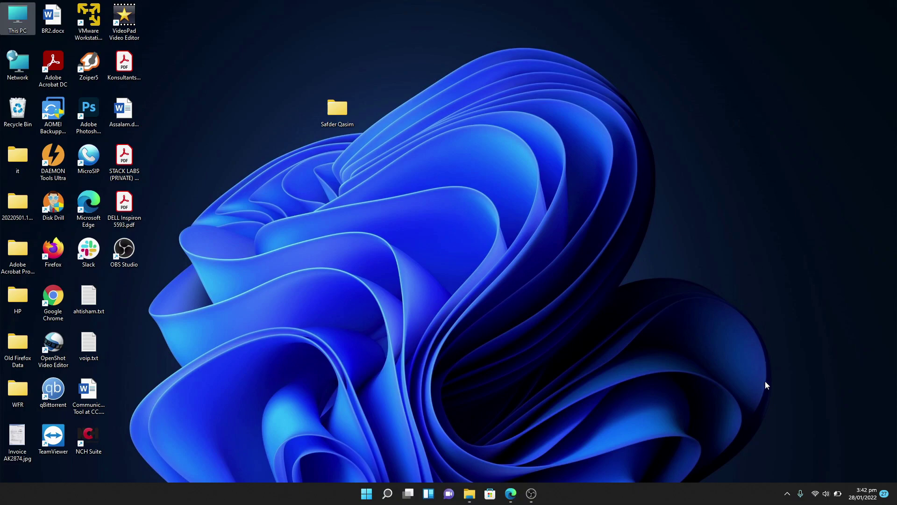
left_click(787, 495)
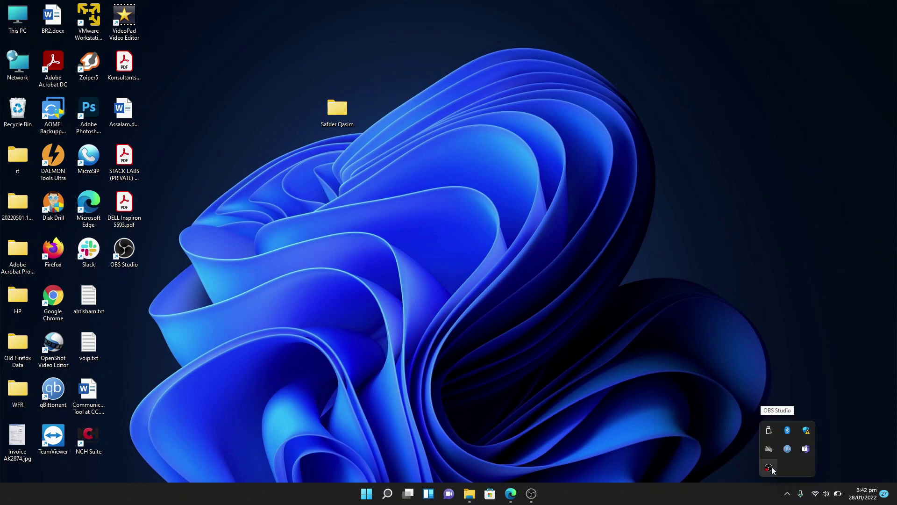
left_click(770, 432)
left_click(793, 451)
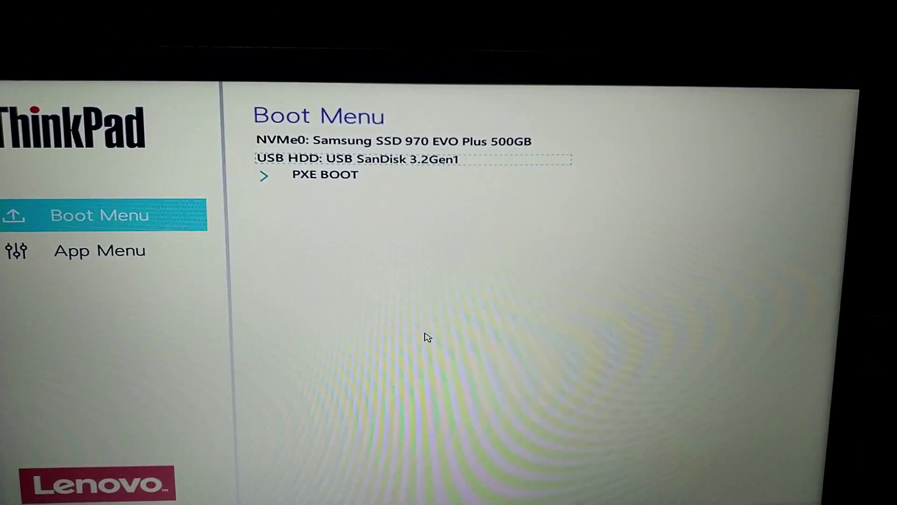
Boot from USB HDD: USB SanDisk 3.2Gen1 in the F12 Boot Menu
key("Return")
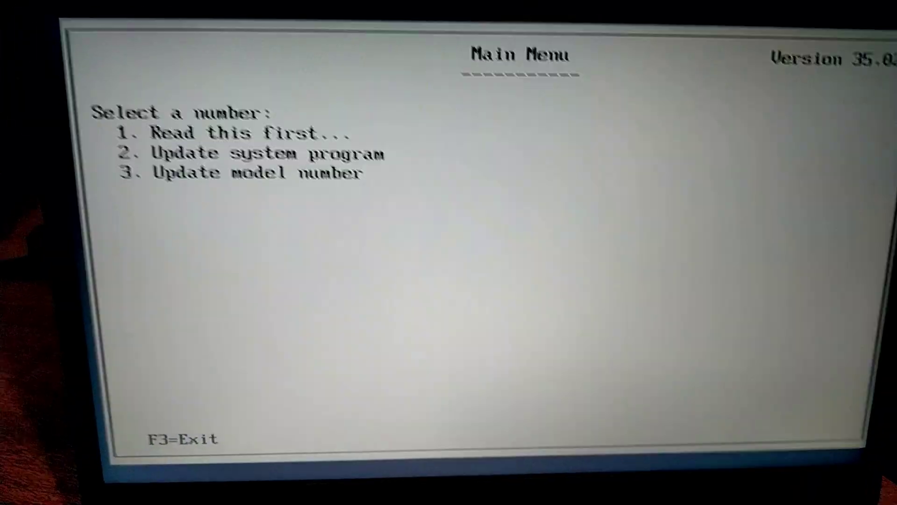
key("1")
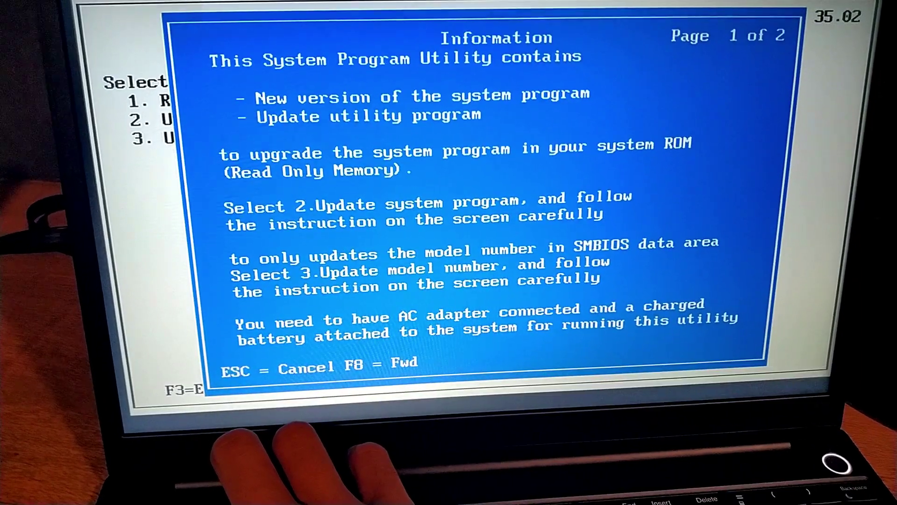
key("Escape")
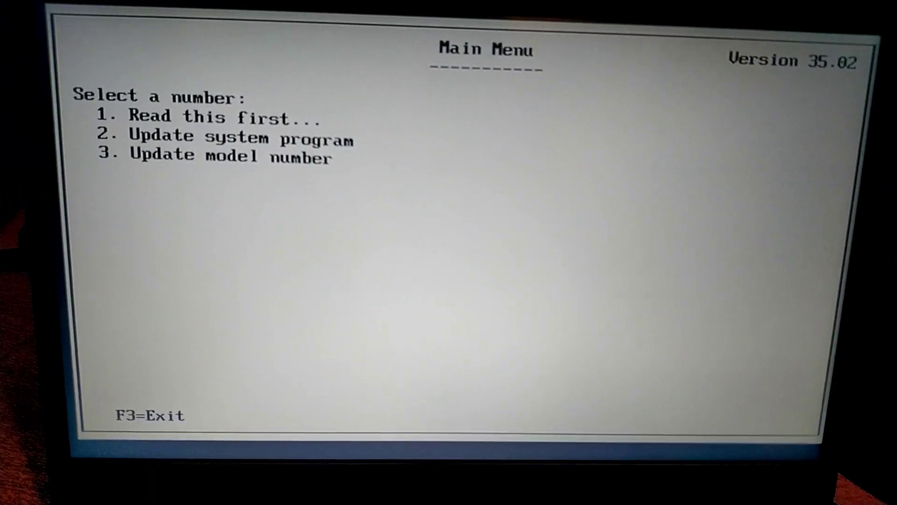
Select update option 2, acknowledge the AC adapter and battery notices, and confirm continuing
key("2")
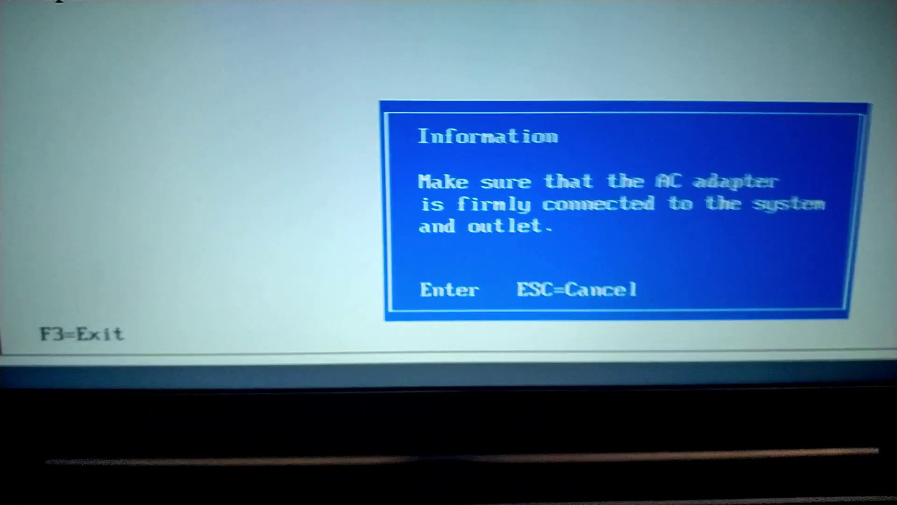
key("Return")
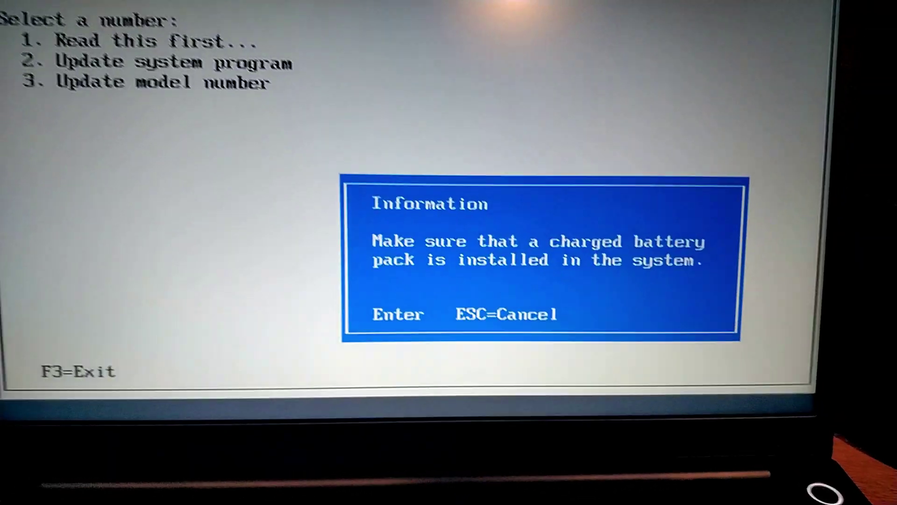
key("Return")
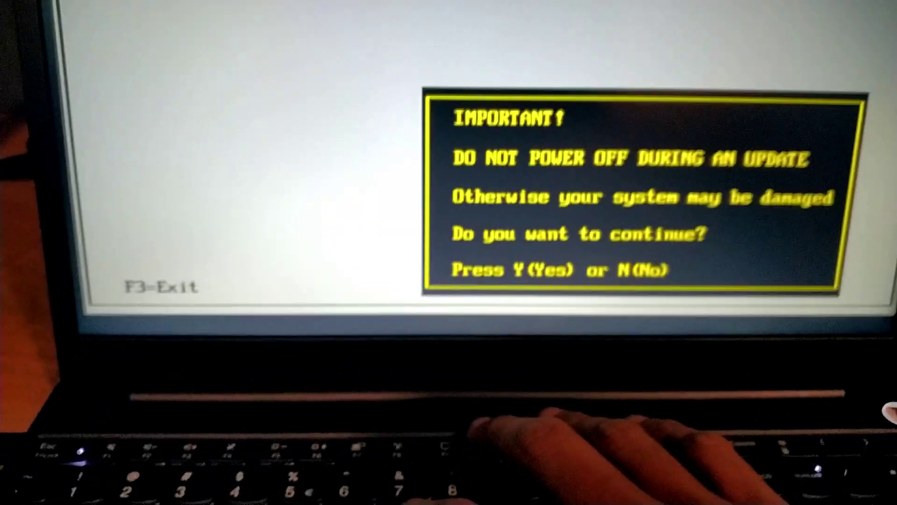
key("y")
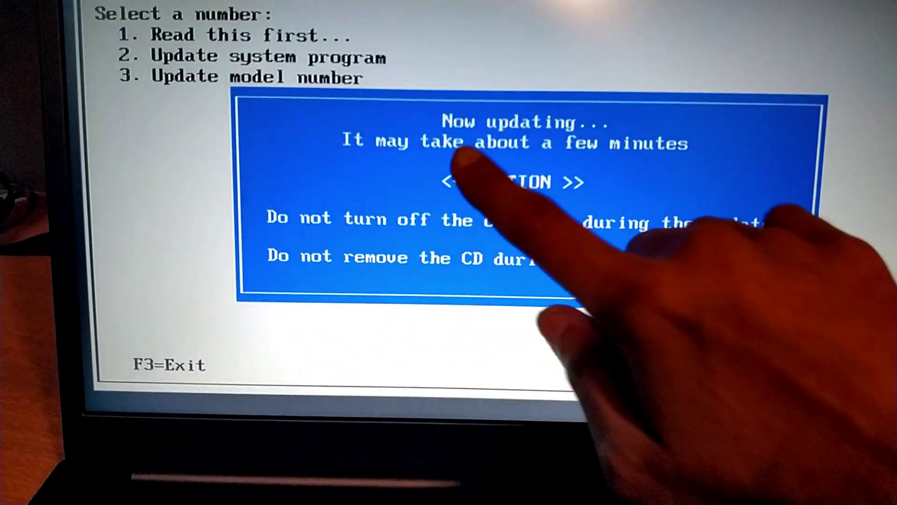